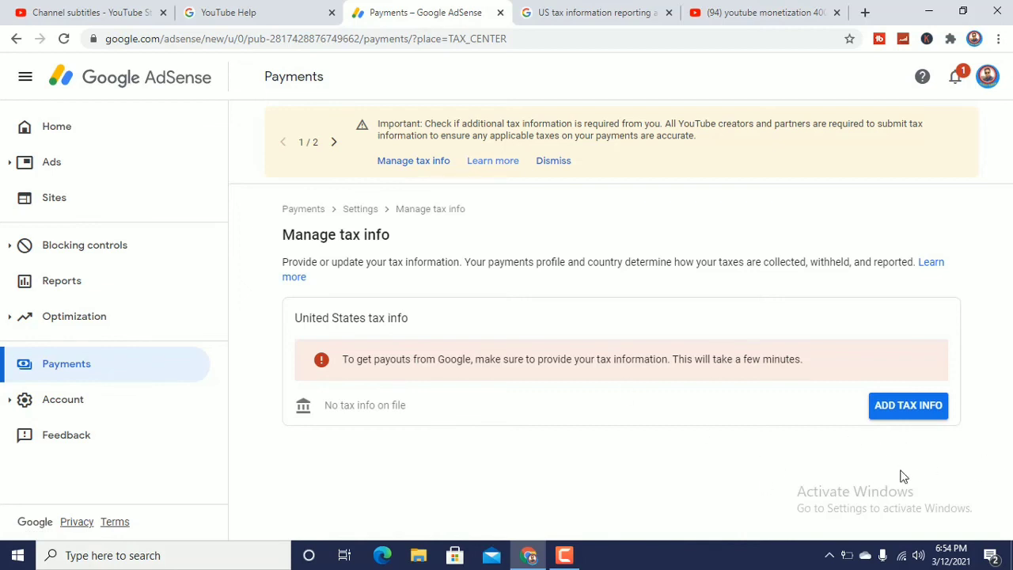
Start adding United States tax info and confirm identity with the account password
{"action": "left_click", "coordinate": [905, 413]}
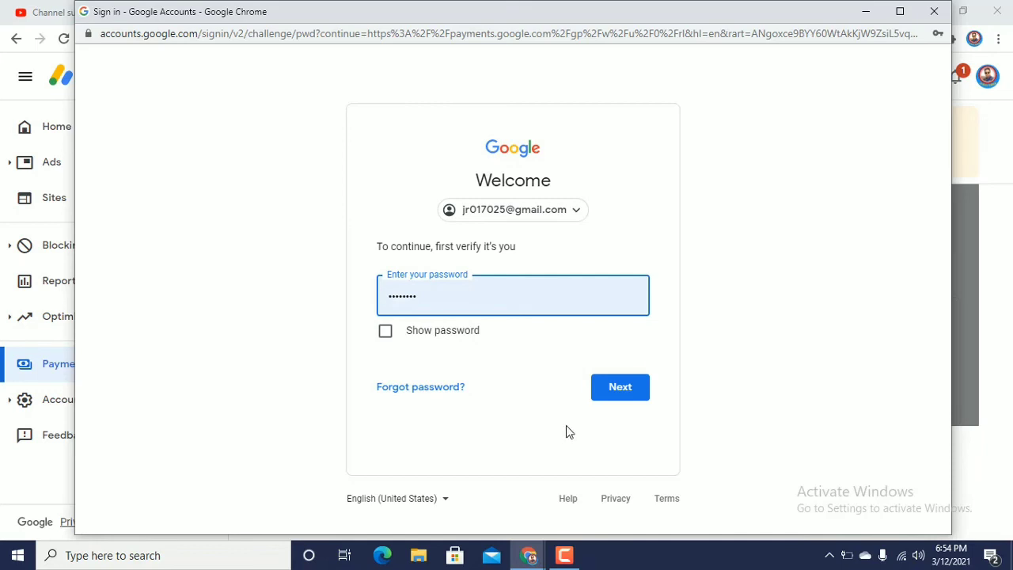
{"action": "left_click", "coordinate": [598, 396]}
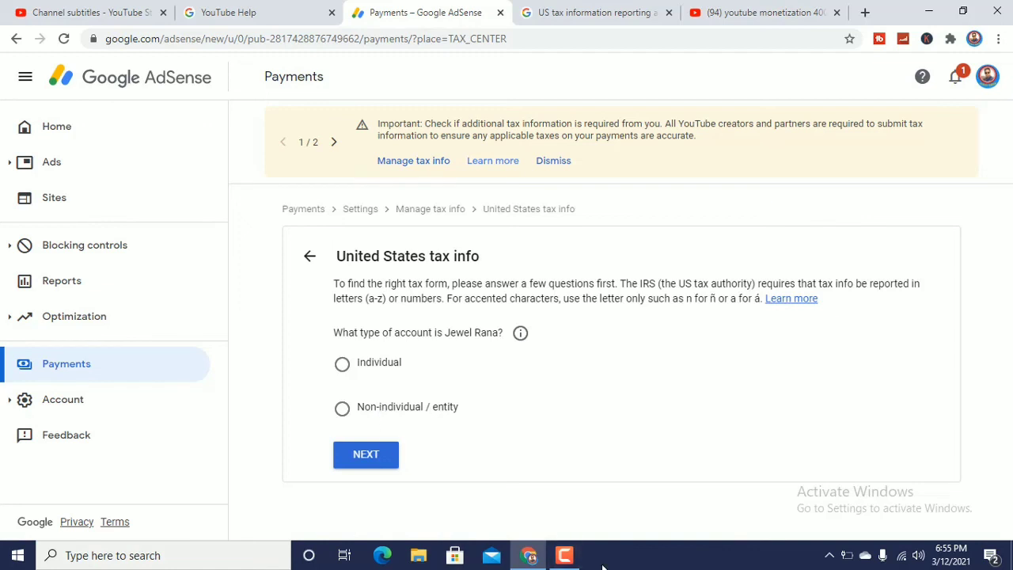
Choose Individual as the tax account type
{"action": "left_click", "coordinate": [564, 555]}
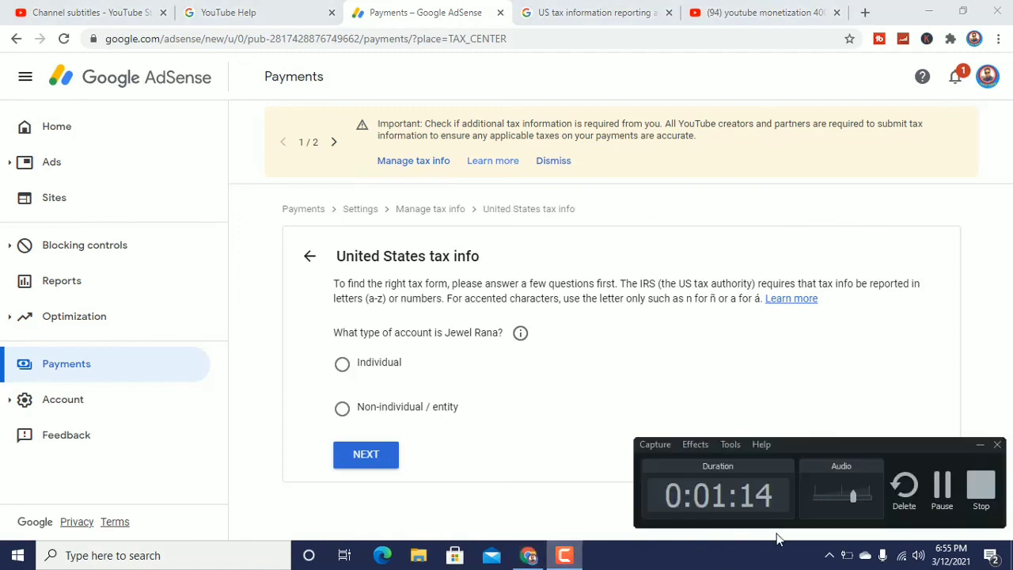
{"action": "left_click", "coordinate": [933, 481]}
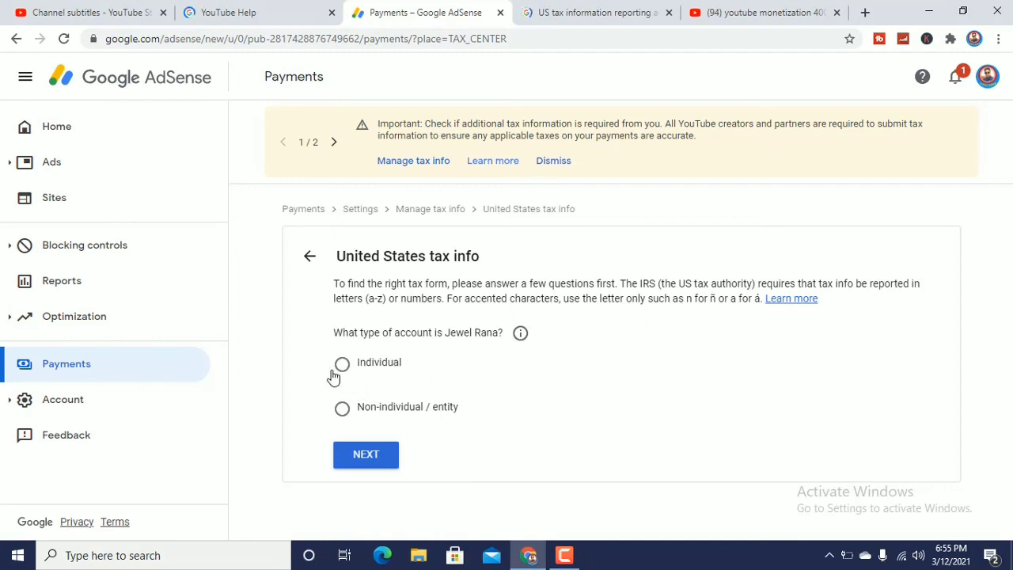
{"action": "left_click", "coordinate": [342, 362]}
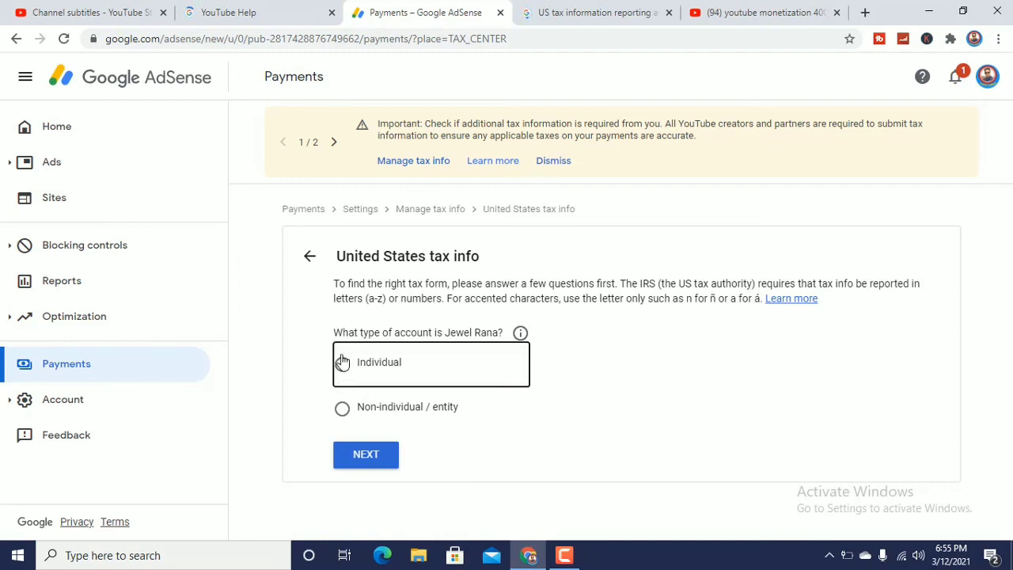
{"action": "left_click", "coordinate": [365, 462]}
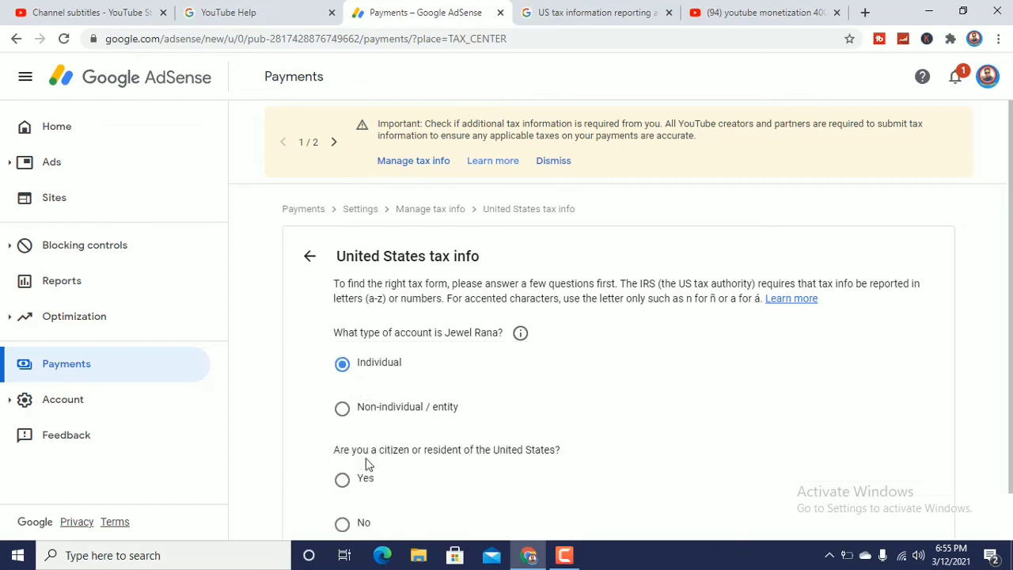
Answer No to being a US citizen or resident
{"action": "scroll", "coordinate": [999, 341], "scroll_direction": "down", "scroll_amount": 1}
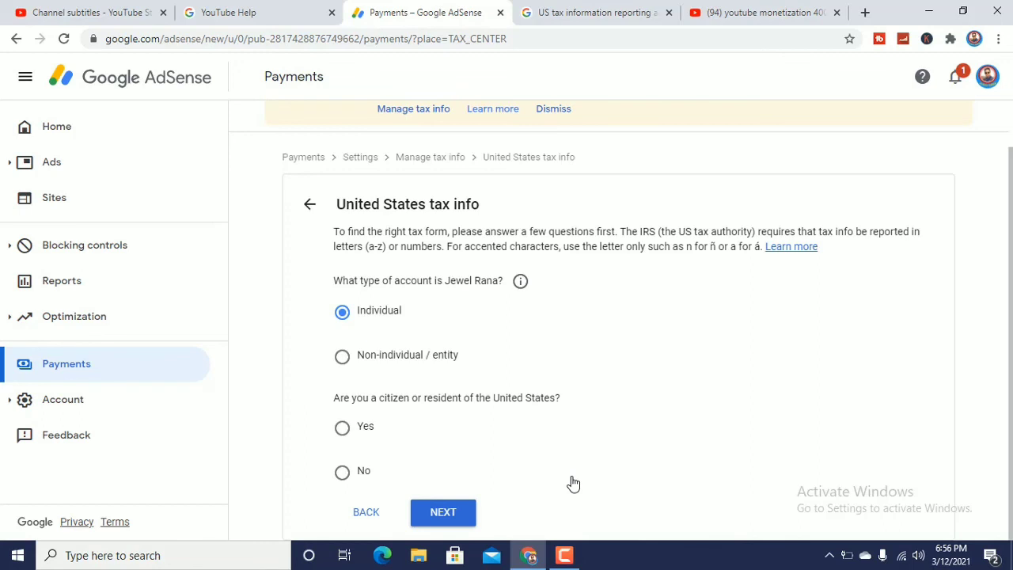
{"action": "left_click", "coordinate": [349, 478]}
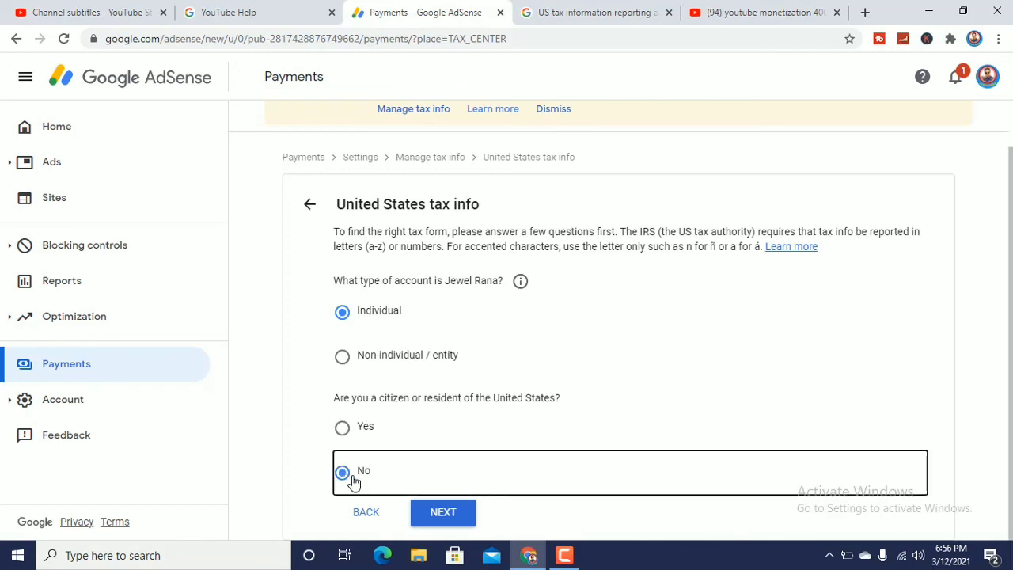
{"action": "left_click", "coordinate": [453, 519]}
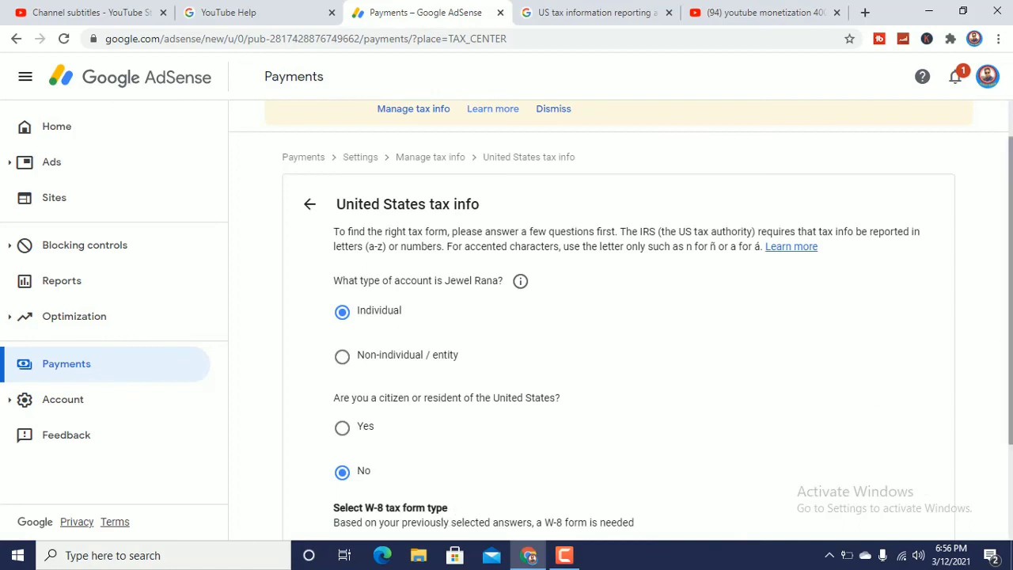
Choose W-8BEN as the tax form type and start the W-8BEN form
{"action": "scroll", "coordinate": [1007, 440], "scroll_direction": "down", "scroll_amount": 2}
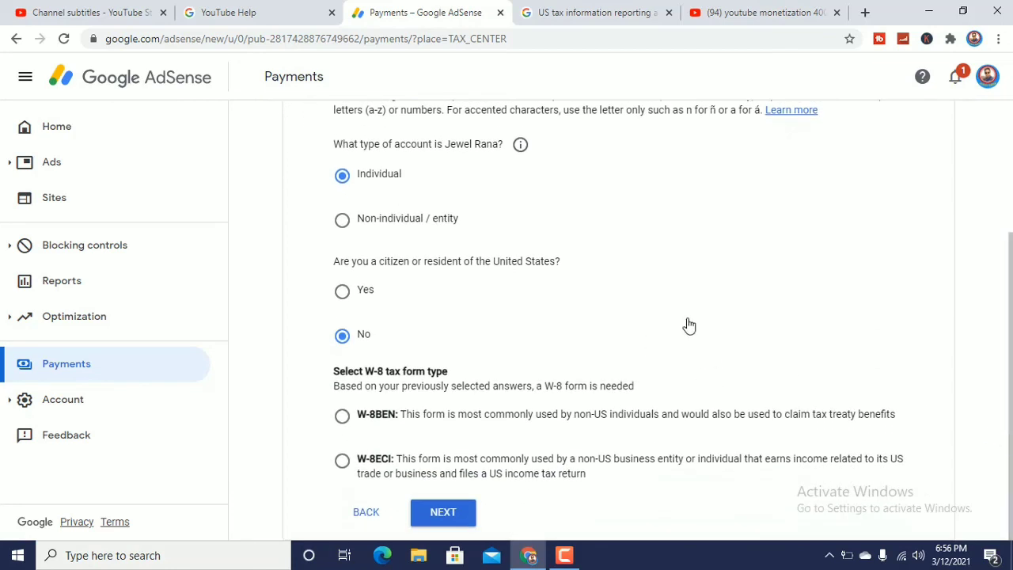
{"action": "left_click", "coordinate": [565, 555]}
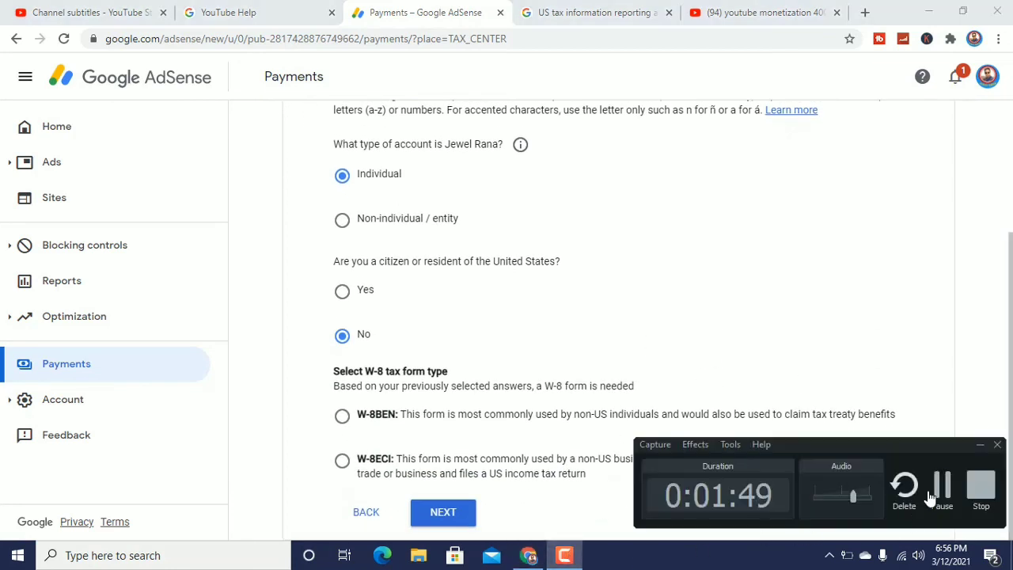
{"action": "left_click", "coordinate": [931, 496]}
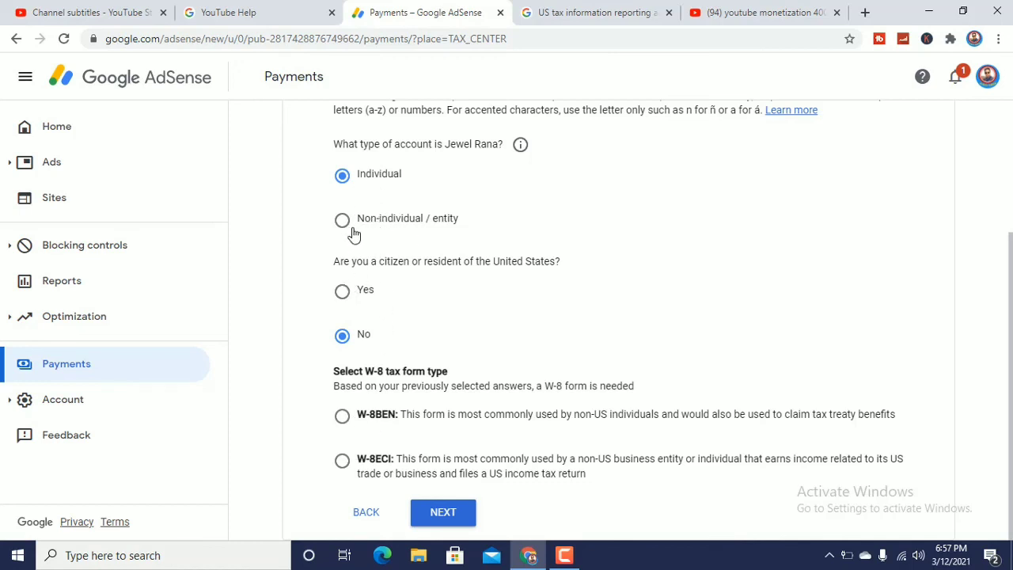
{"action": "left_click", "coordinate": [344, 418]}
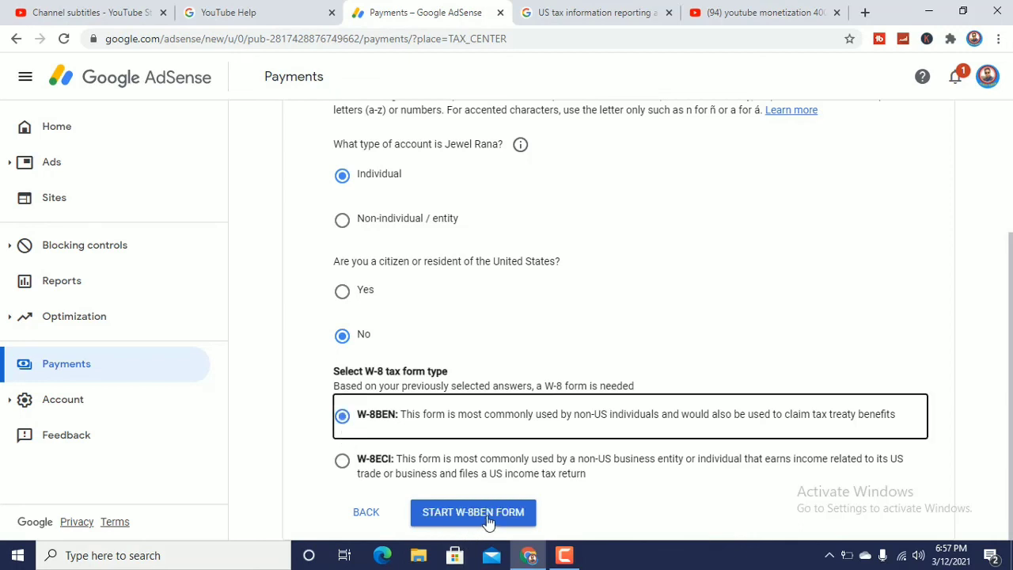
{"action": "left_click", "coordinate": [488, 514]}
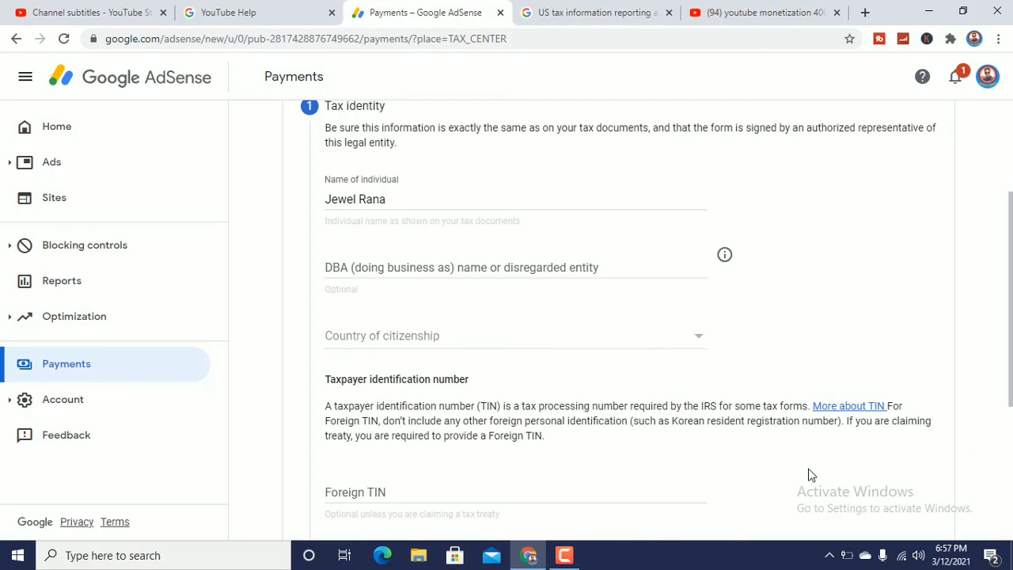
Set Bangladesh as the country of citizenship on the Tax identity step
{"action": "left_click", "coordinate": [565, 555]}
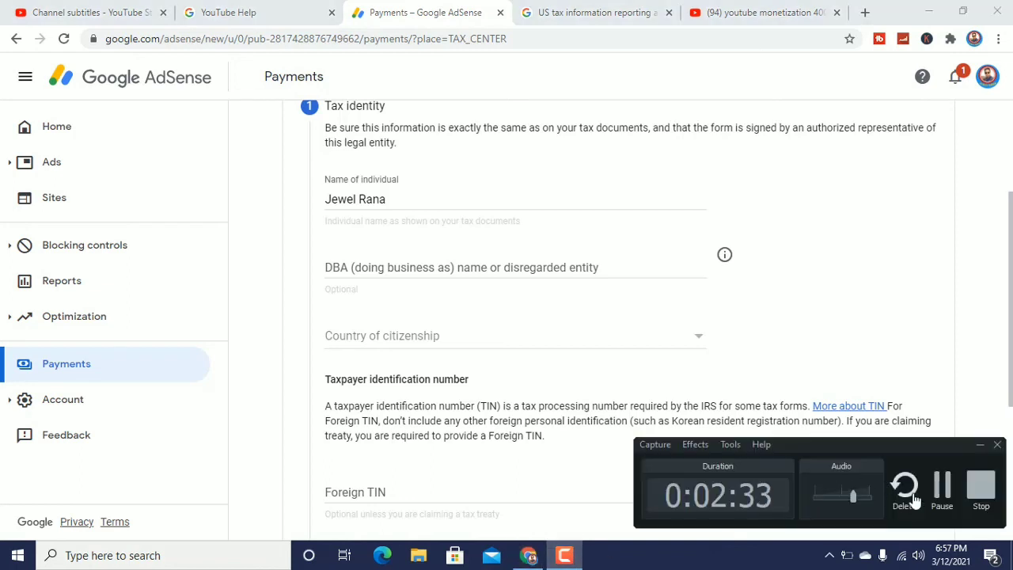
{"action": "left_click", "coordinate": [910, 483]}
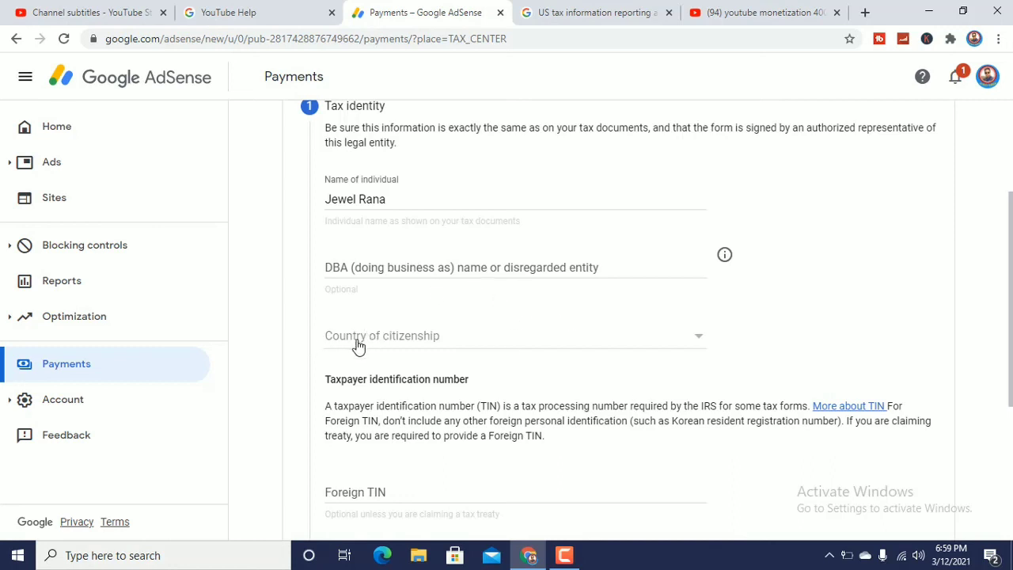
{"action": "left_click", "coordinate": [702, 345]}
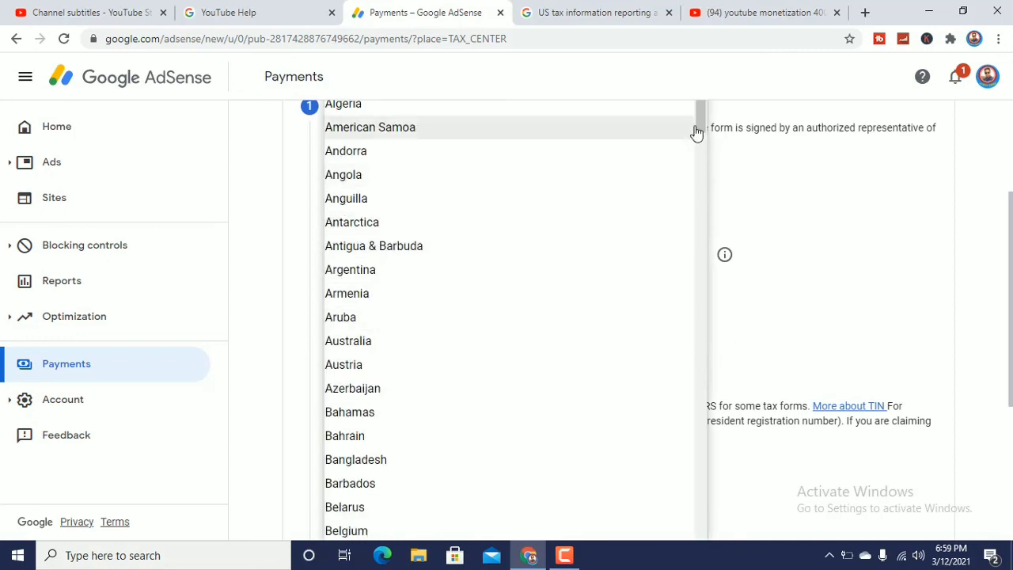
{"action": "scroll", "coordinate": [697, 126], "scroll_direction": "down", "scroll_amount": 2}
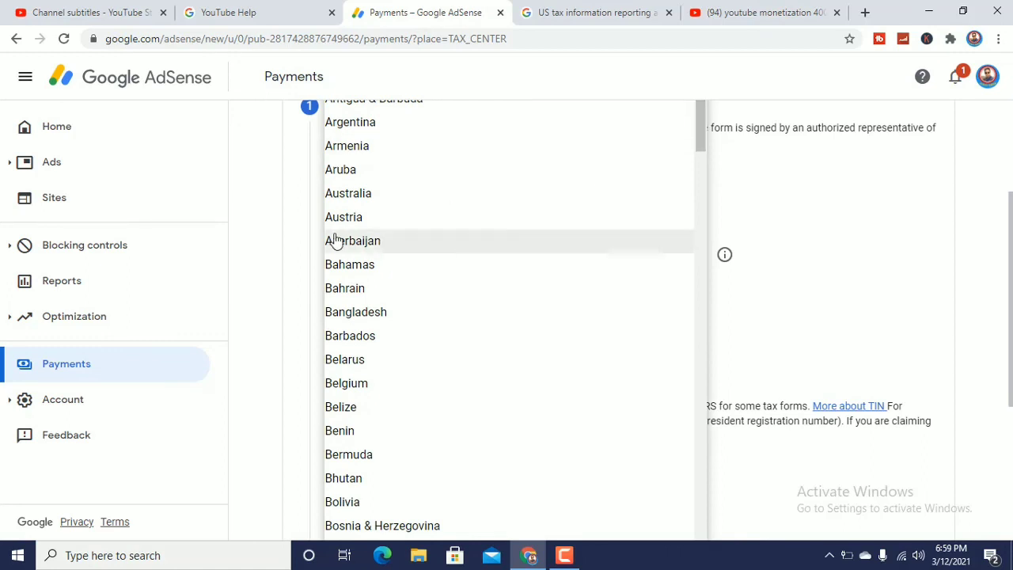
{"action": "left_click", "coordinate": [391, 311]}
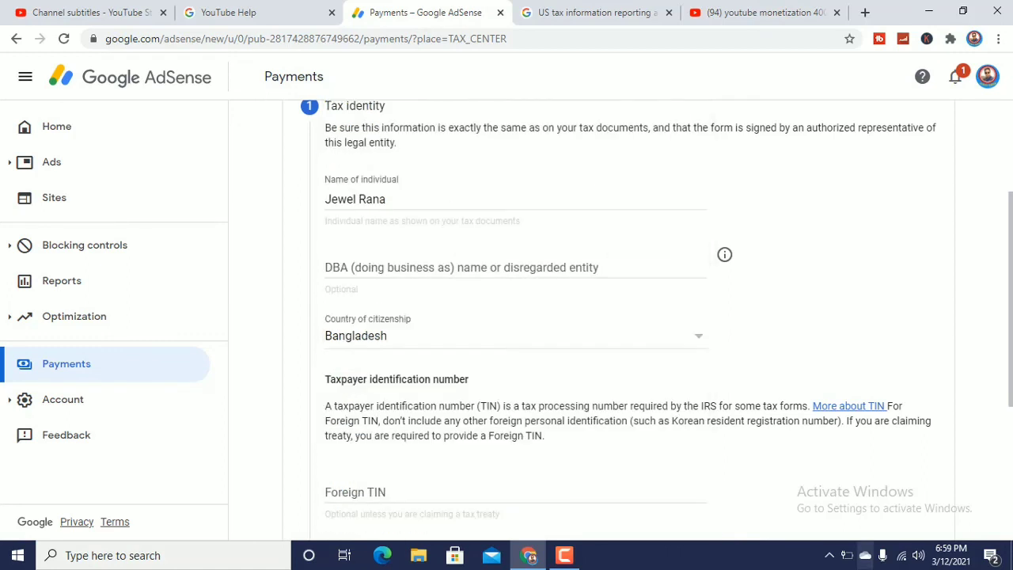
{"action": "scroll", "coordinate": [953, 438], "scroll_direction": "down", "scroll_amount": 3}
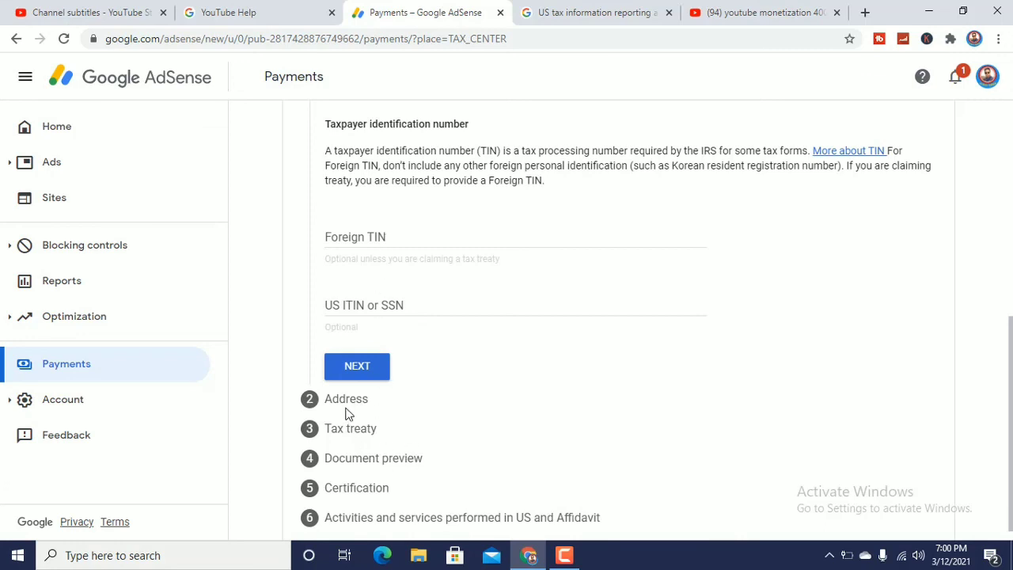
Move from Tax identity on to the Address step
{"action": "left_click", "coordinate": [364, 369]}
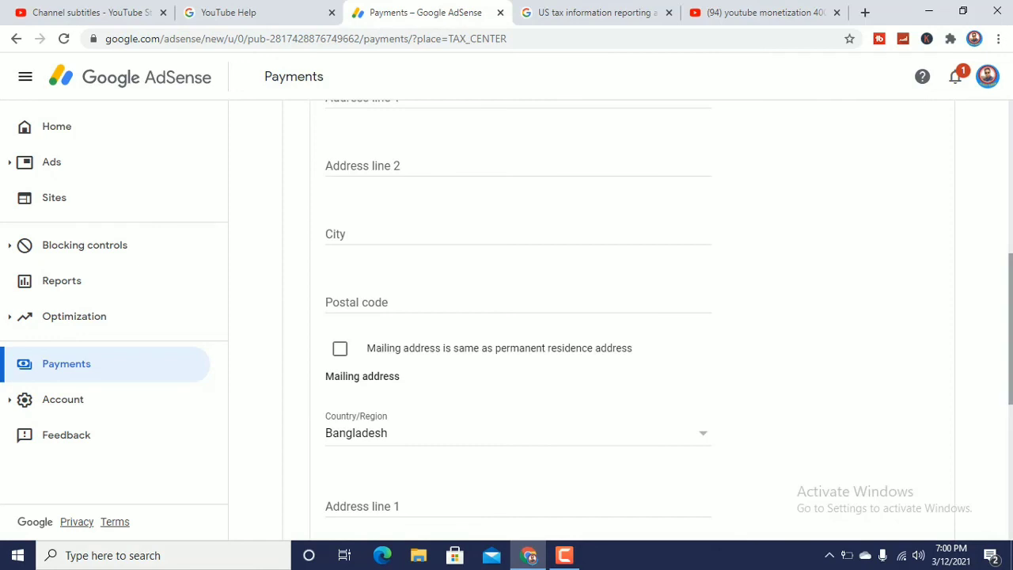
{"action": "scroll", "coordinate": [618, 317], "scroll_direction": "up", "scroll_amount": 4}
{"action": "scroll", "coordinate": [704, 408], "scroll_direction": "down", "scroll_amount": 1}
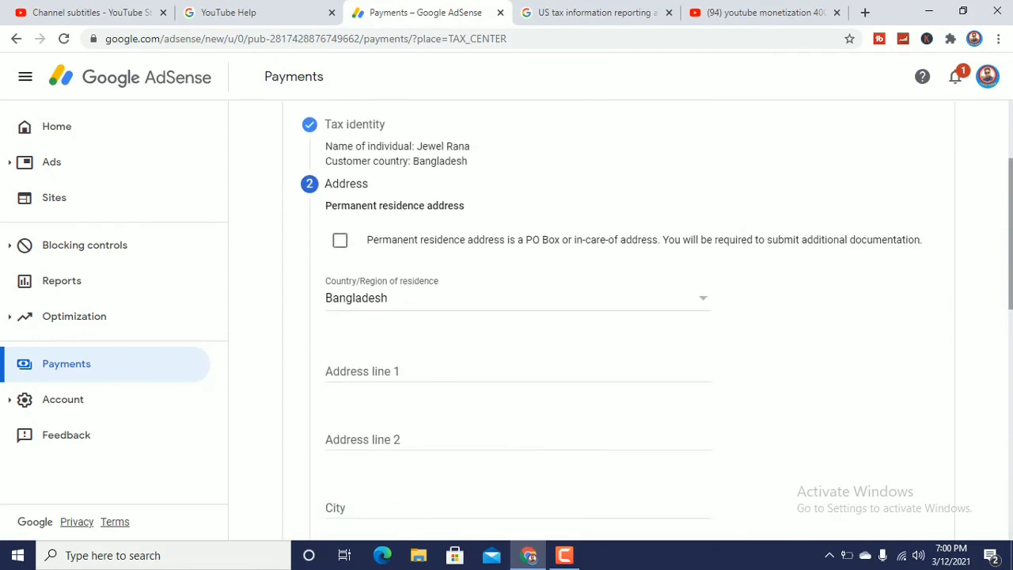
Mark the permanent residence address as a PO Box or in-care-of address
{"action": "left_click", "coordinate": [565, 555]}
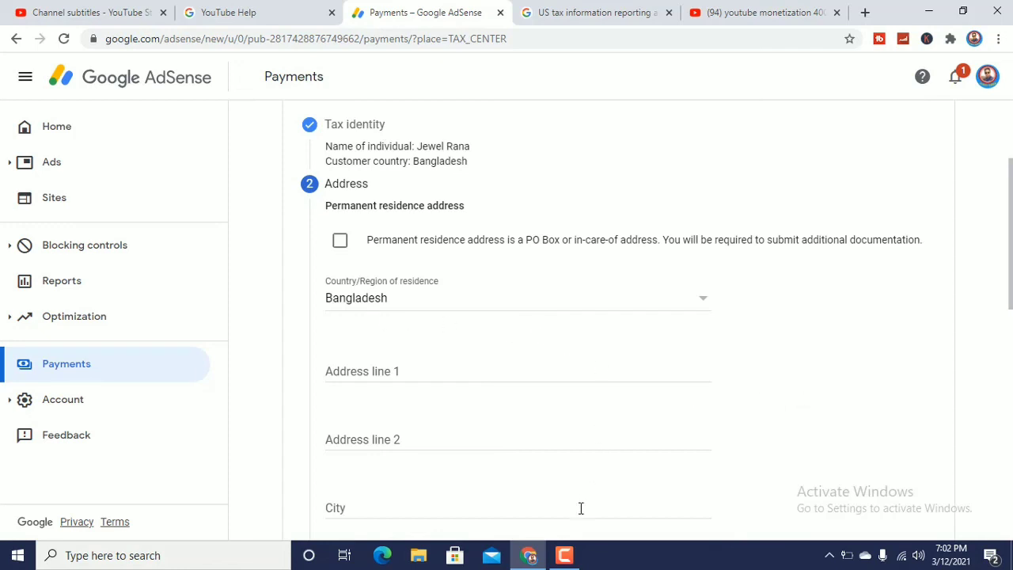
{"action": "left_click", "coordinate": [564, 558]}
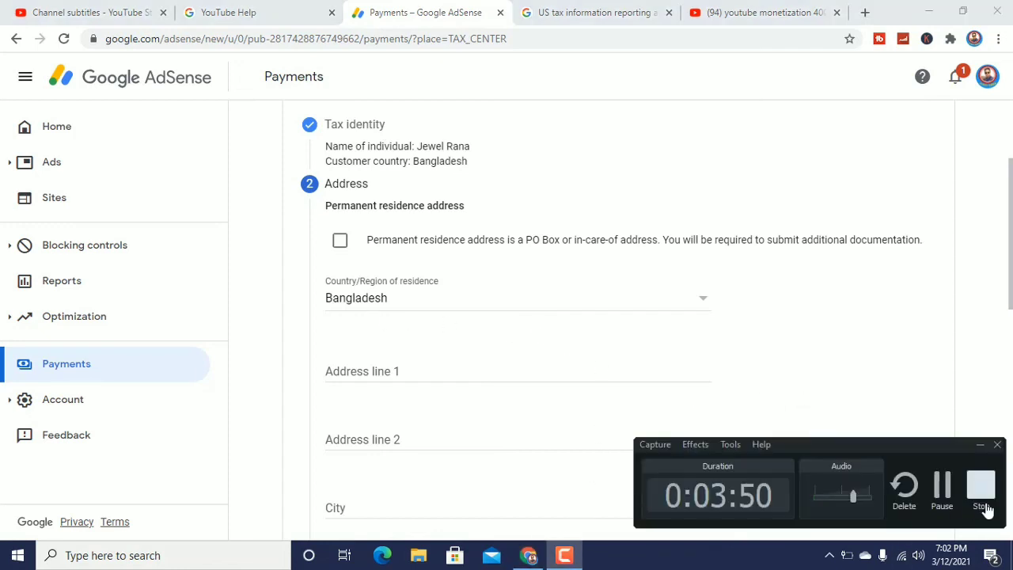
{"action": "left_click", "coordinate": [945, 481]}
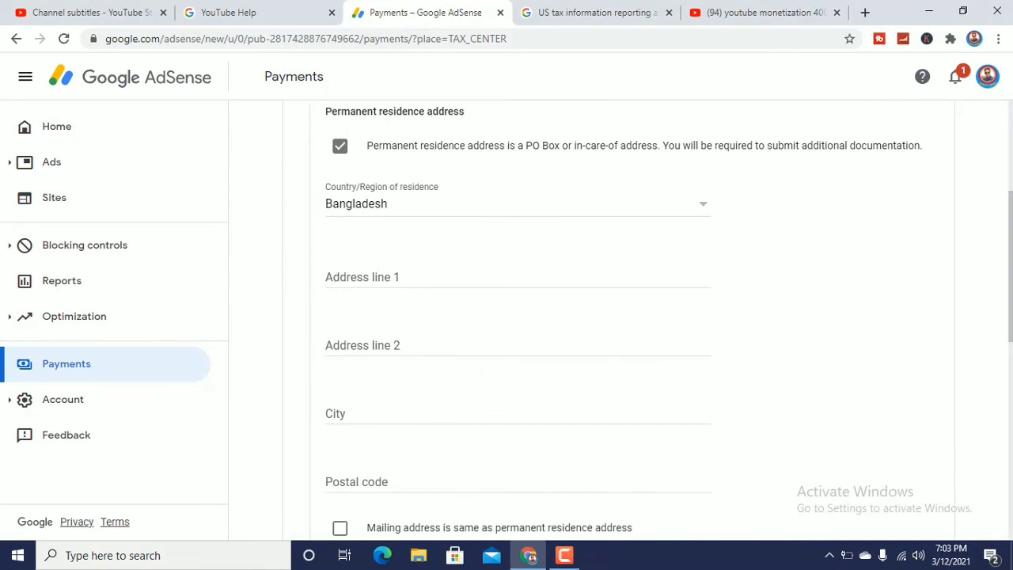
{"action": "left_click_drag", "start_coordinate": [1010, 261], "coordinate": [1010, 269]}
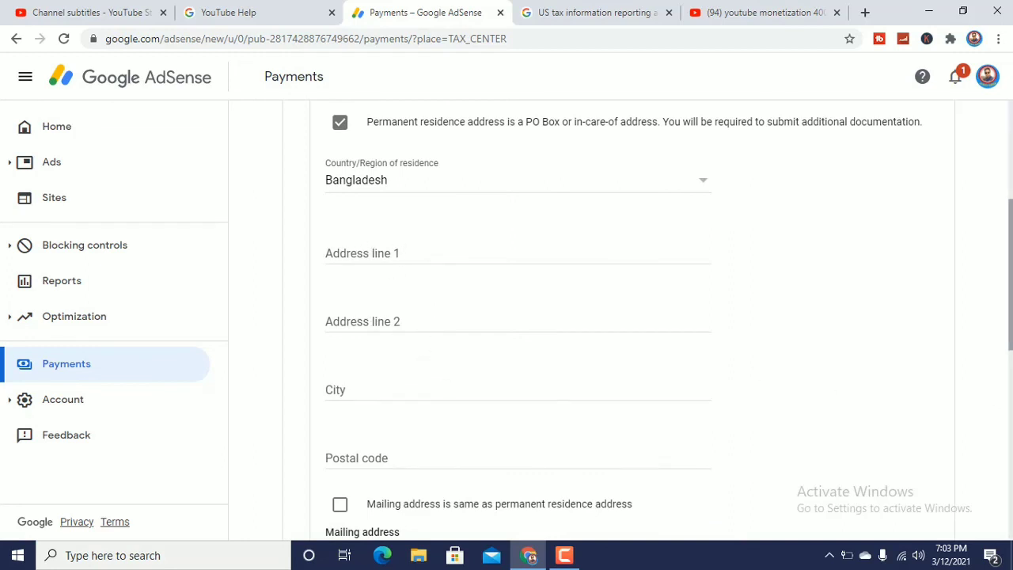
{"action": "scroll", "coordinate": [546, 331], "scroll_direction": "down", "scroll_amount": 1}
{"action": "scroll", "coordinate": [493, 269], "scroll_direction": "down", "scroll_amount": 1}
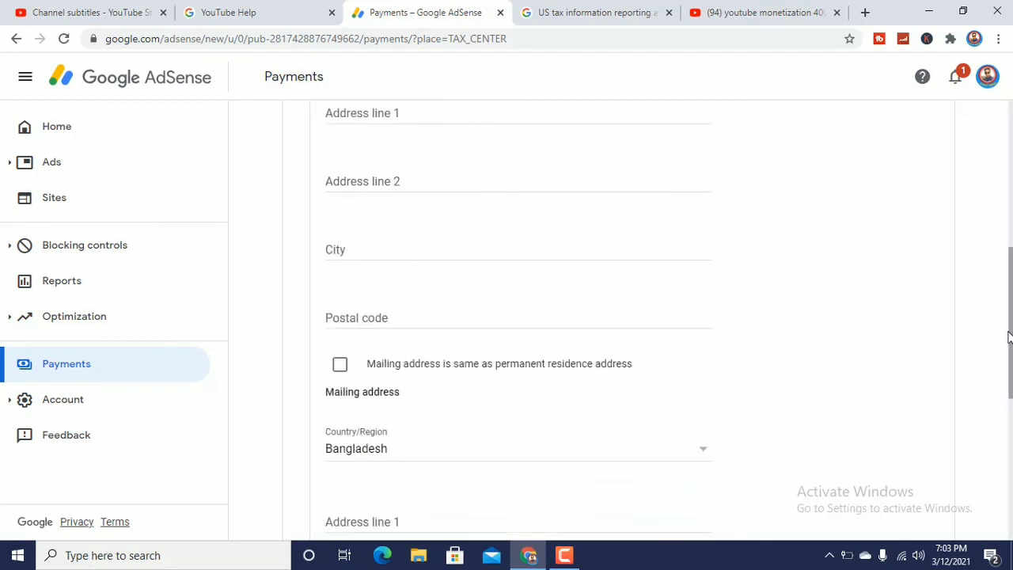
{"action": "left_click_drag", "start_coordinate": [1008, 336], "coordinate": [1004, 396]}
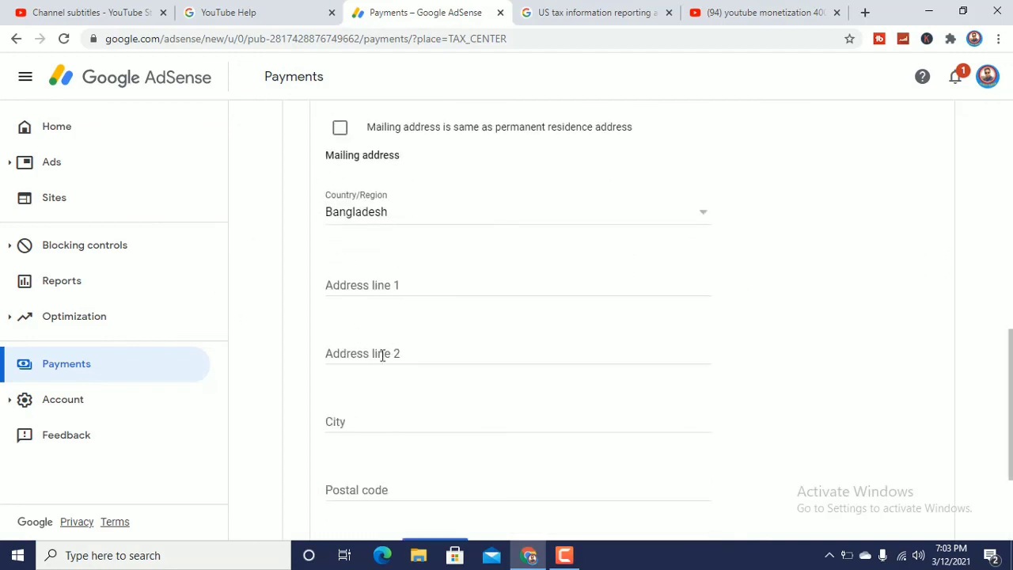
{"action": "scroll", "coordinate": [1010, 440], "scroll_direction": "down", "scroll_amount": 2}
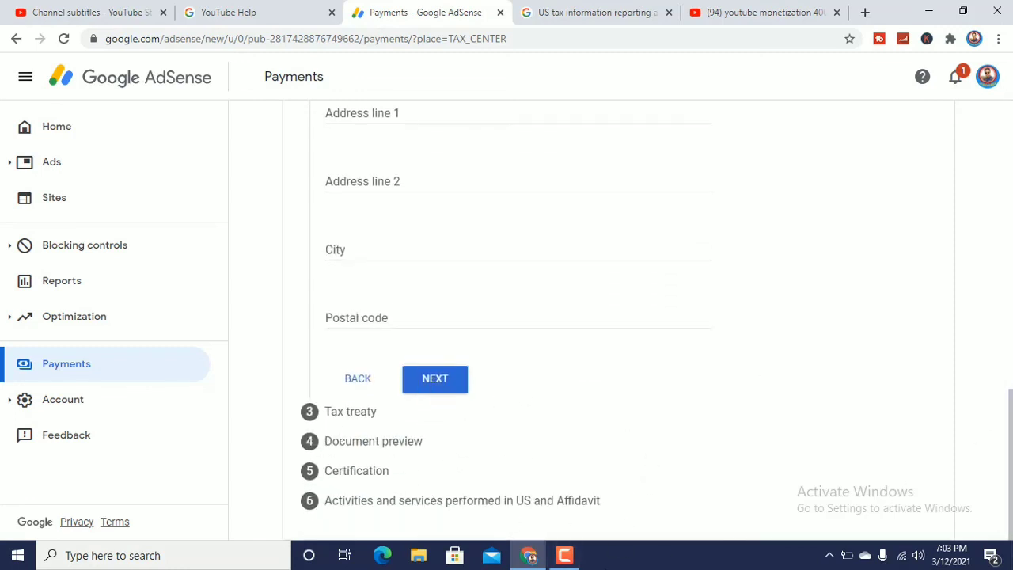
{"action": "left_click", "coordinate": [565, 555]}
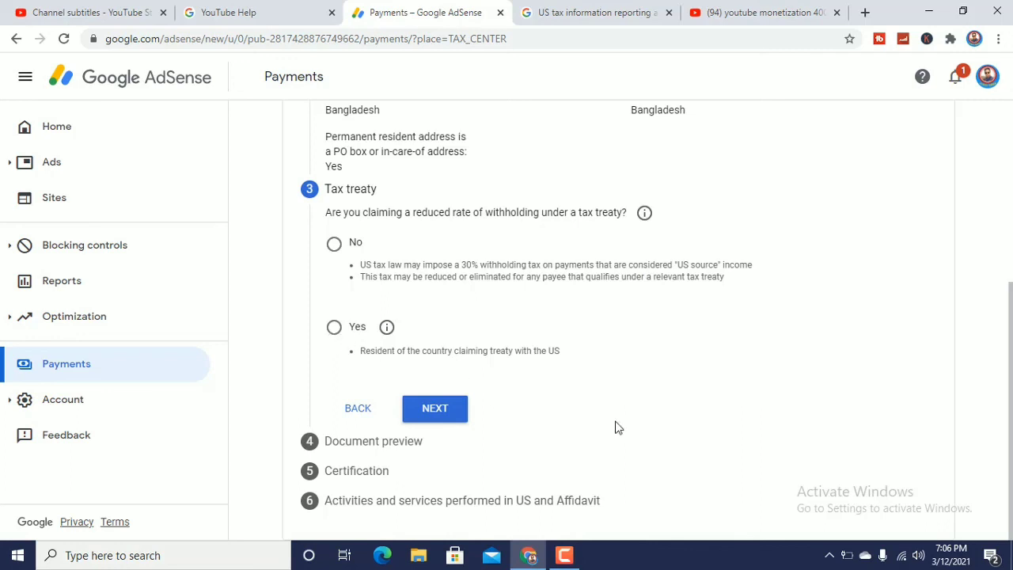
Decline claiming a reduced tax treaty withholding rate
{"action": "left_click", "coordinate": [334, 244]}
{"action": "left_click", "coordinate": [431, 411]}
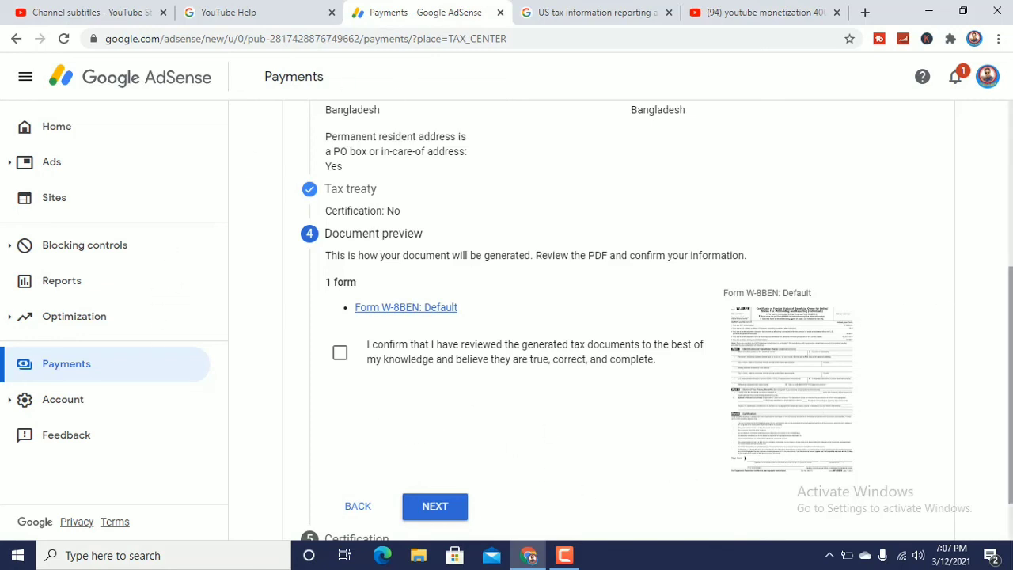
Confirm the generated Form W-8BEN: Default document was reviewed
{"action": "scroll", "coordinate": [876, 308], "scroll_direction": "down", "scroll_amount": 1}
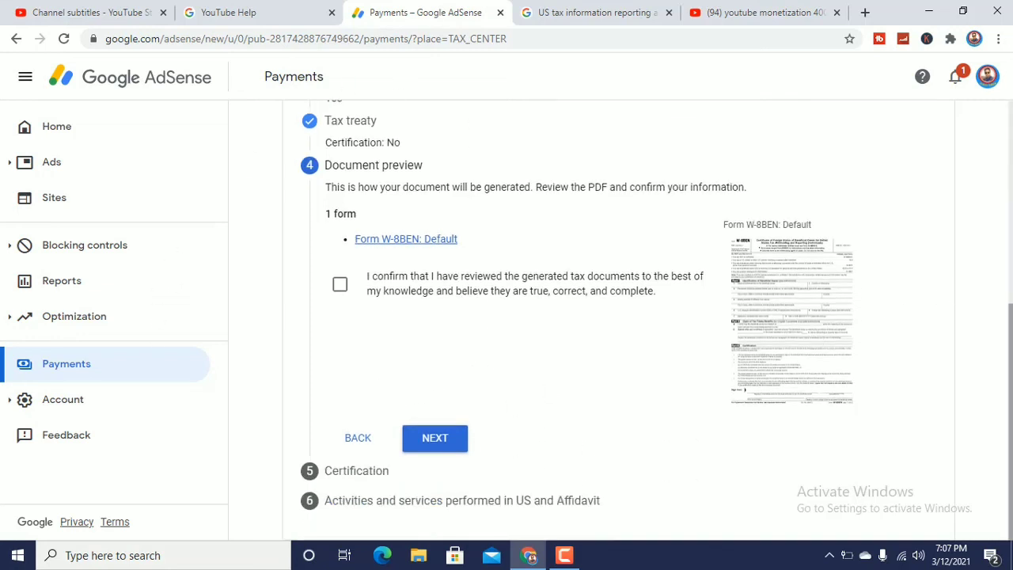
{"action": "left_click", "coordinate": [340, 285]}
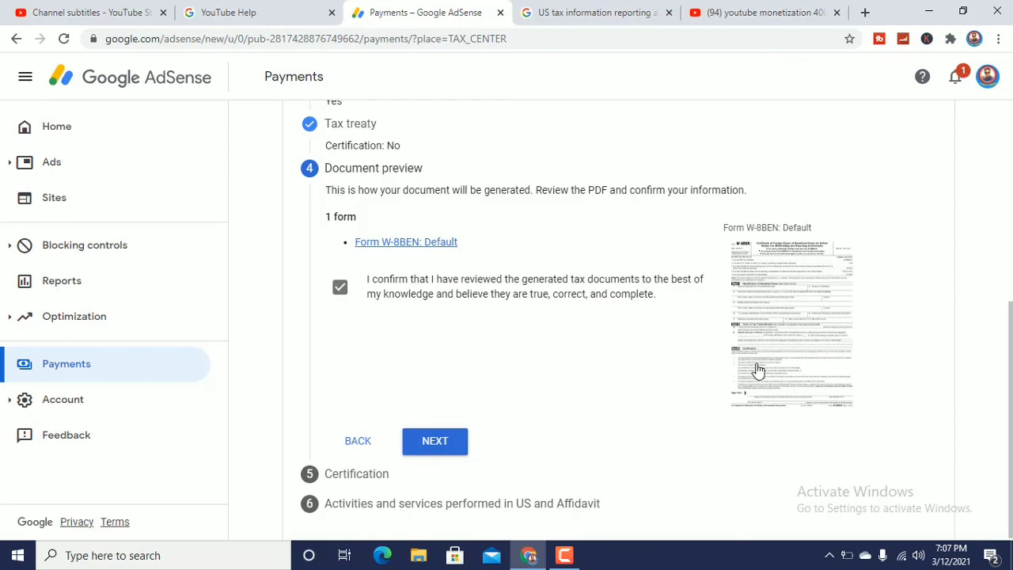
{"action": "left_click", "coordinate": [442, 441]}
{"action": "scroll", "coordinate": [420, 475], "scroll_direction": "down", "scroll_amount": 4}
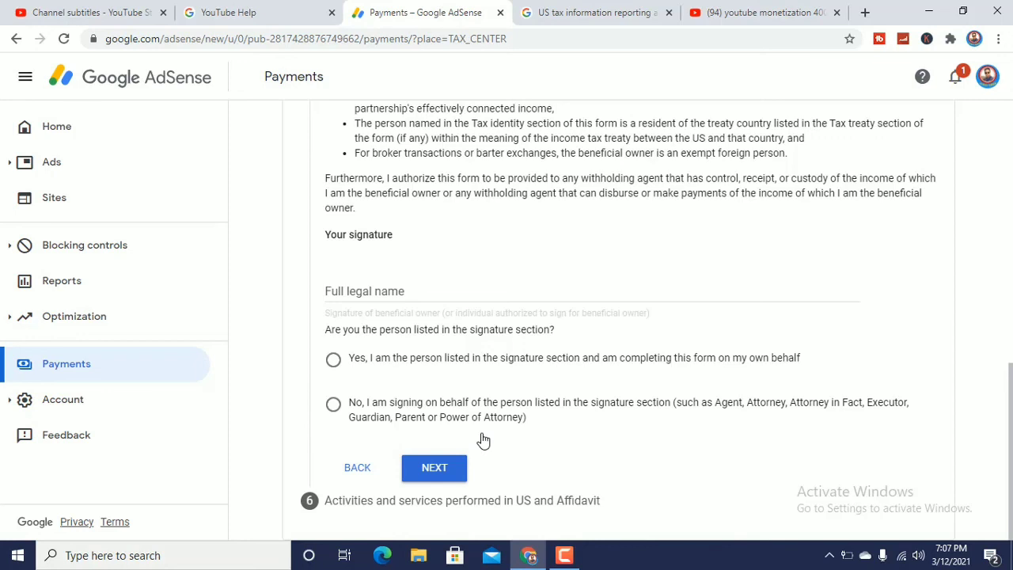
Sign the certification with your full legal name, as the person listed on the form
{"action": "left_click", "coordinate": [564, 555]}
{"action": "left_click", "coordinate": [945, 490]}
{"action": "left_click", "coordinate": [372, 294]}
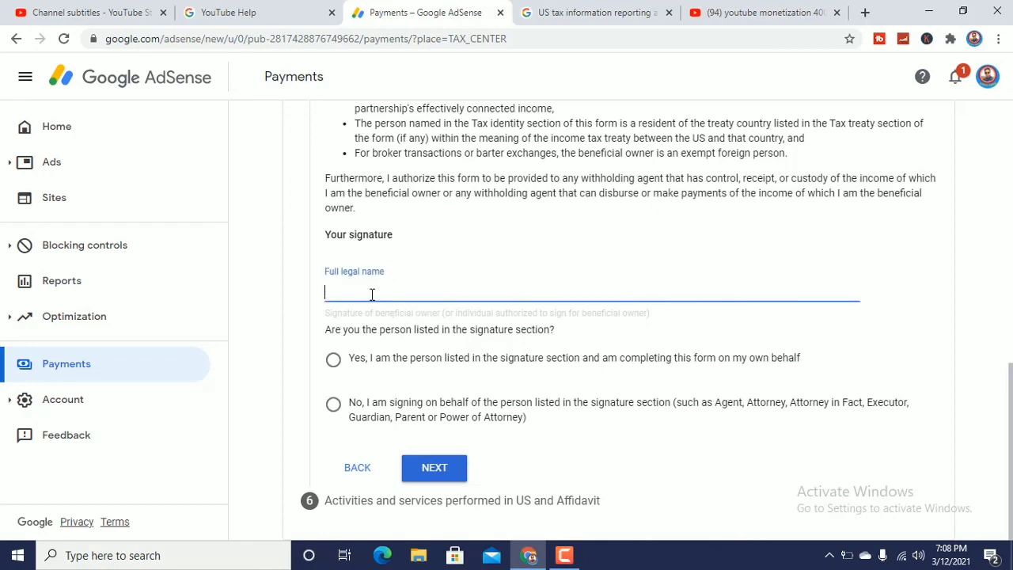
{"action": "type", "text": "md jewel rana"}
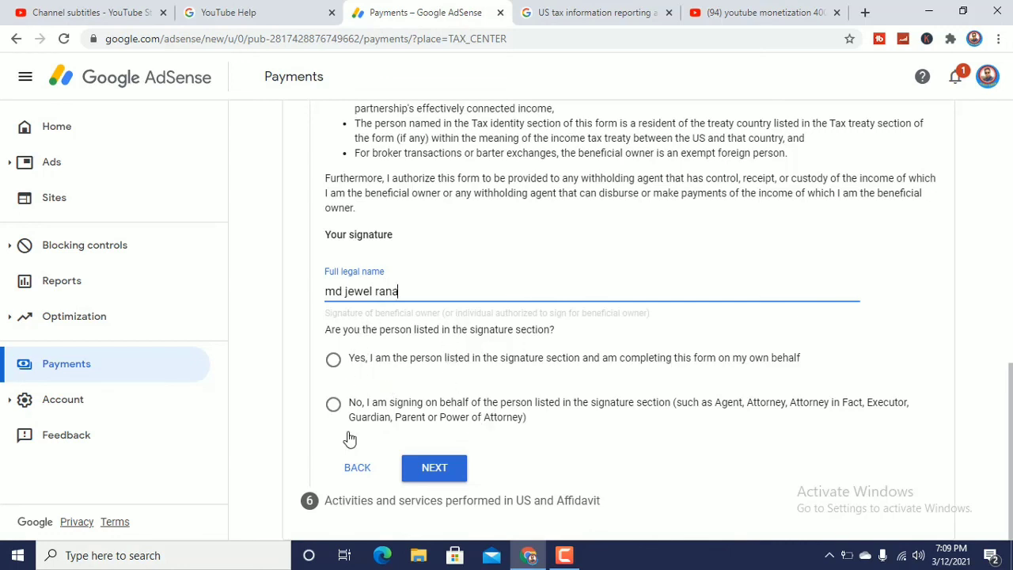
{"action": "left_click", "coordinate": [333, 359]}
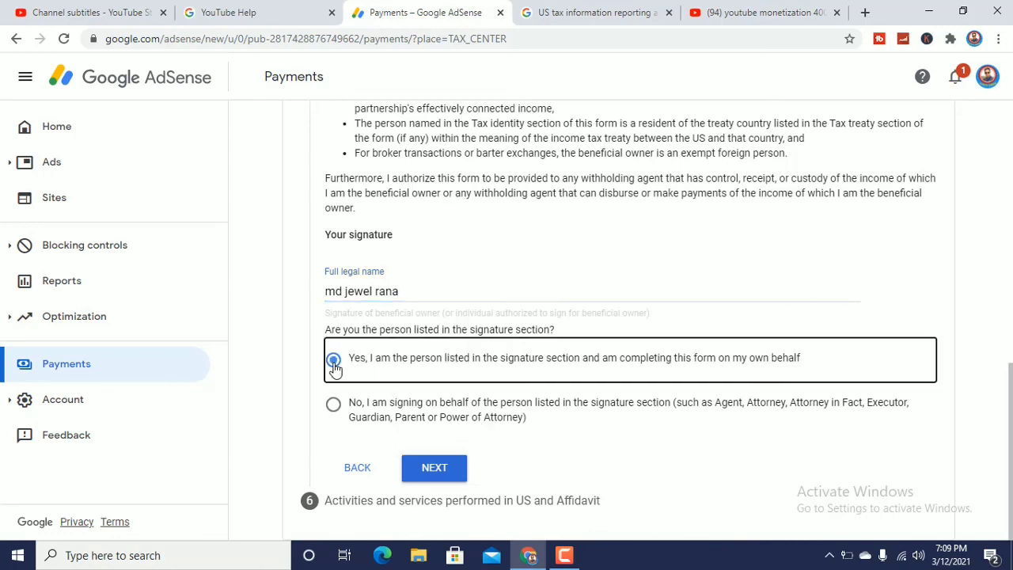
{"action": "left_click", "coordinate": [434, 473]}
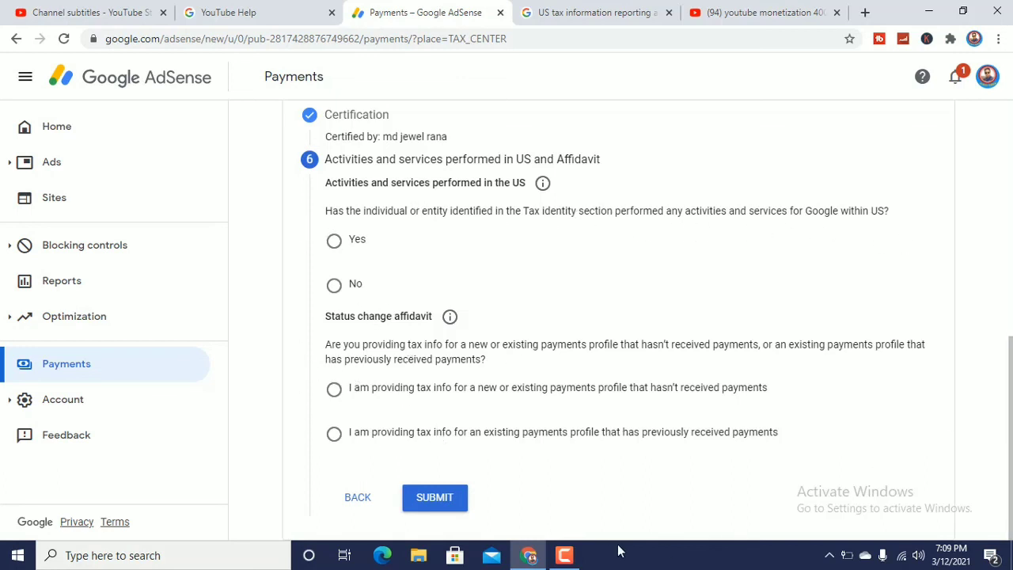
Declare no US activities and a new payments profile, then submit the tax info
{"action": "left_click", "coordinate": [564, 555]}
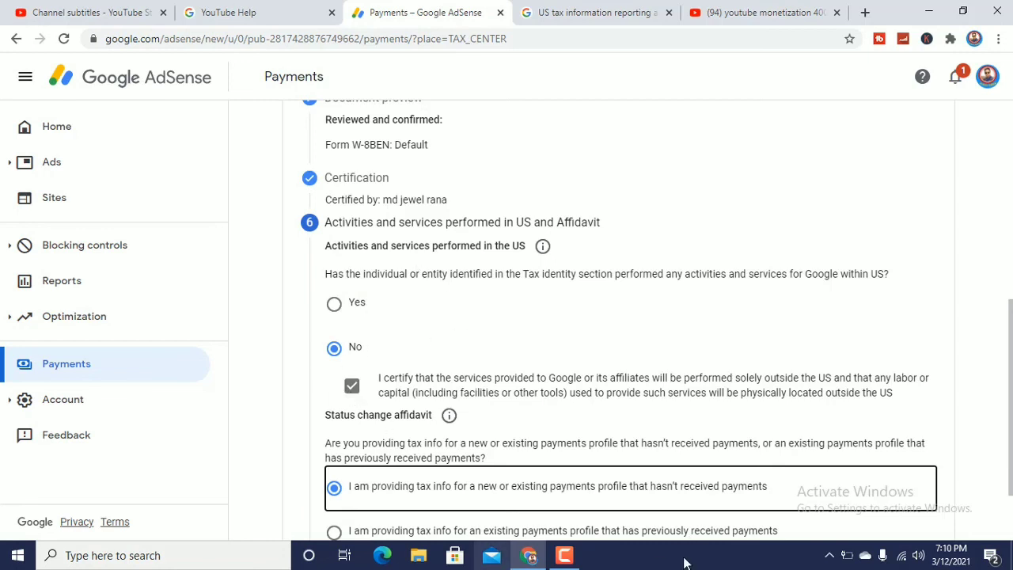
{"action": "scroll", "coordinate": [993, 491], "scroll_direction": "down", "scroll_amount": 2}
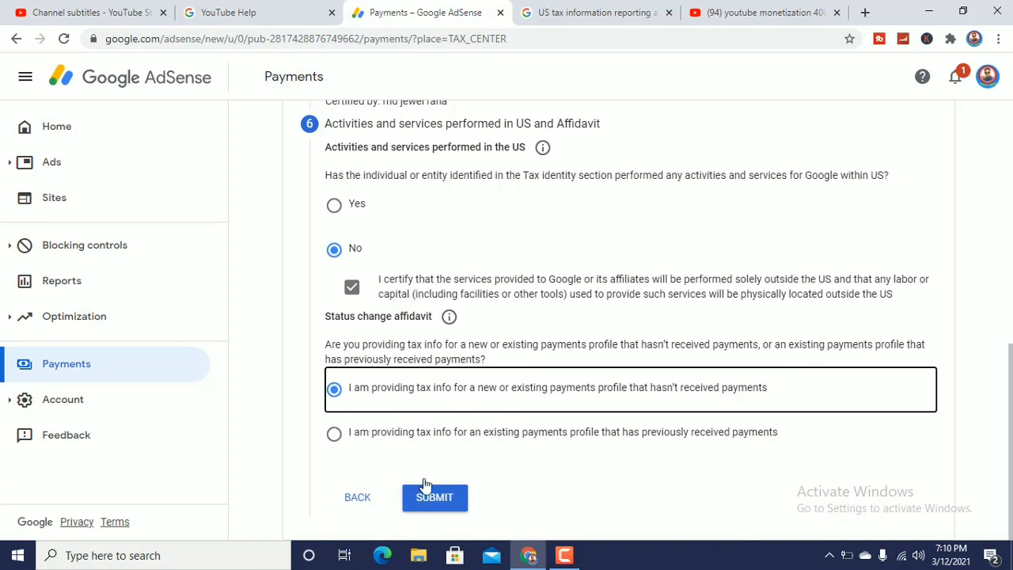
{"action": "left_click", "coordinate": [432, 505]}
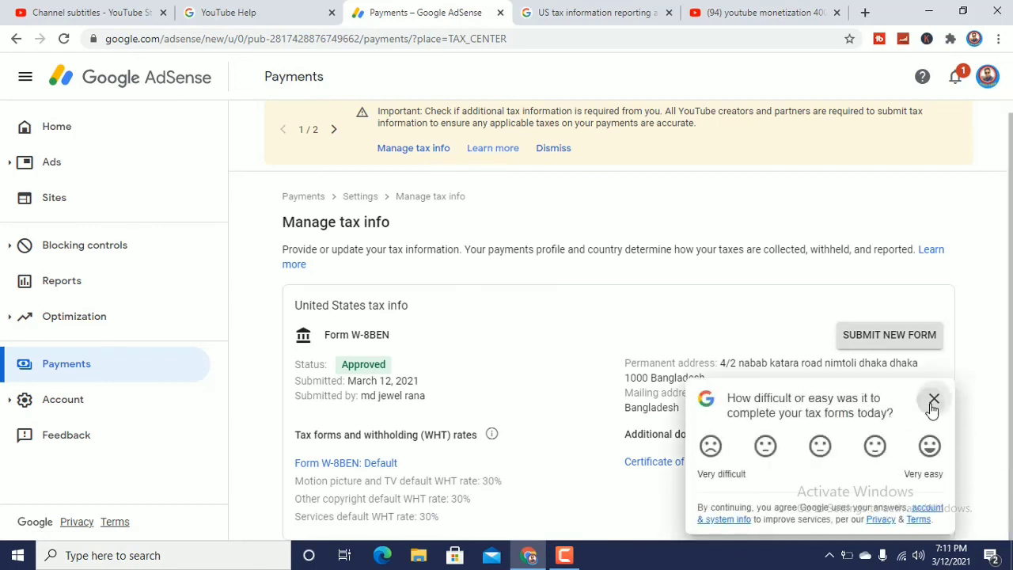
Dismiss the tax forms feedback survey to view the Approved Form W-8BEN
{"action": "left_click", "coordinate": [934, 399]}
{"action": "scroll", "coordinate": [988, 293], "scroll_direction": "up", "scroll_amount": 1}
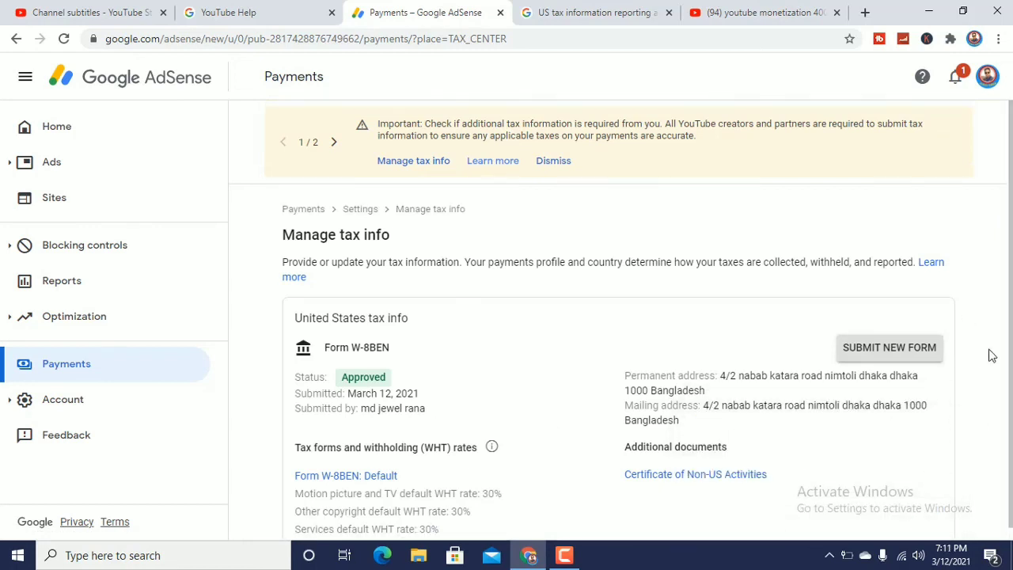